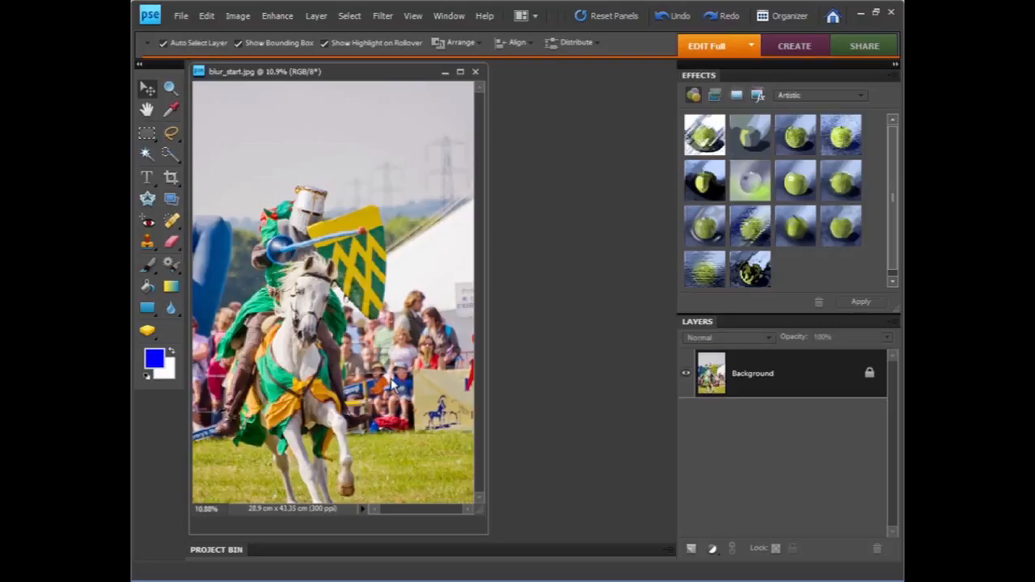
Duplicate the Background layer as a new layer named Blur.
key(z)
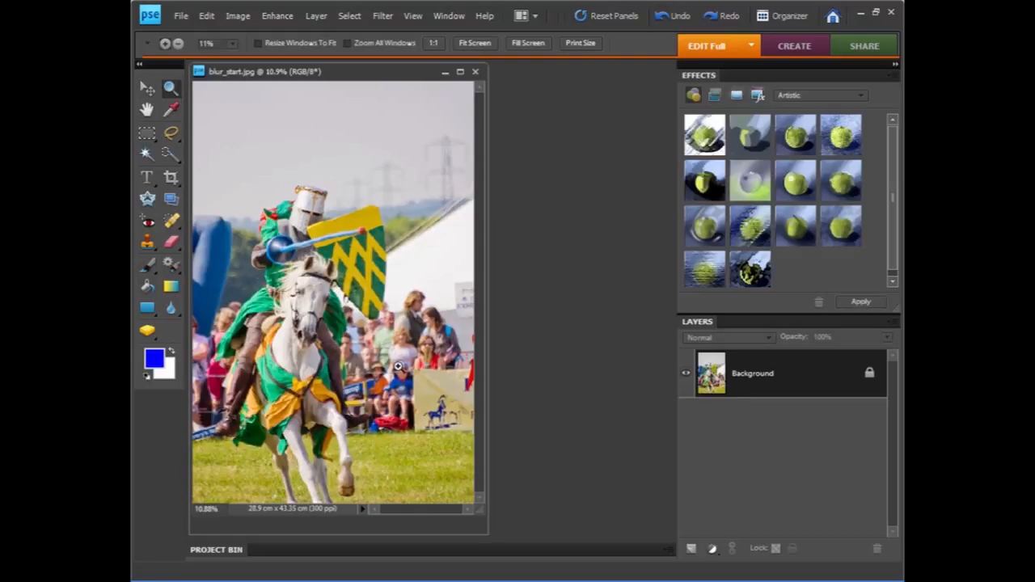
drag(381, 359, 430, 396)
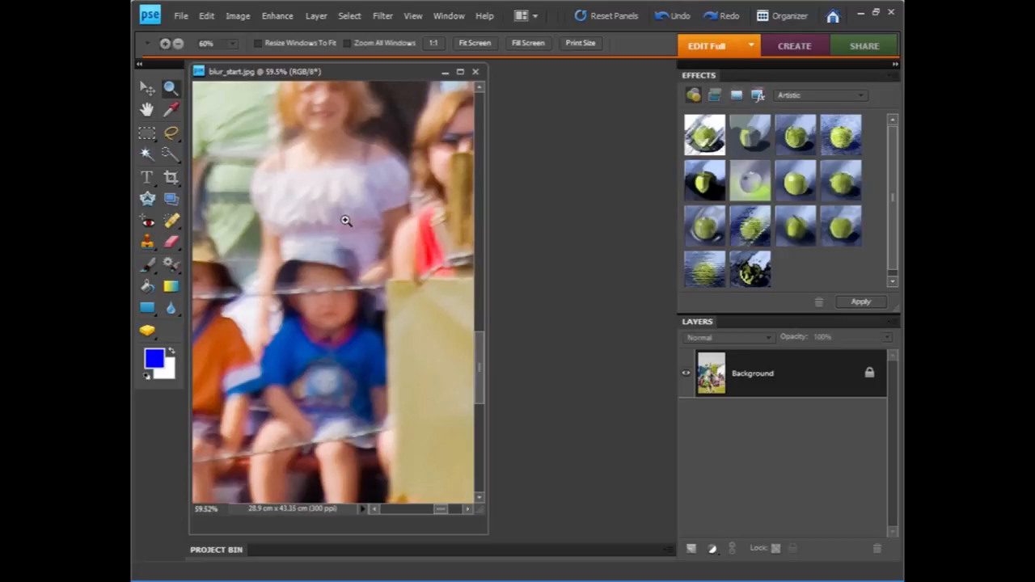
key(ctrl+0)
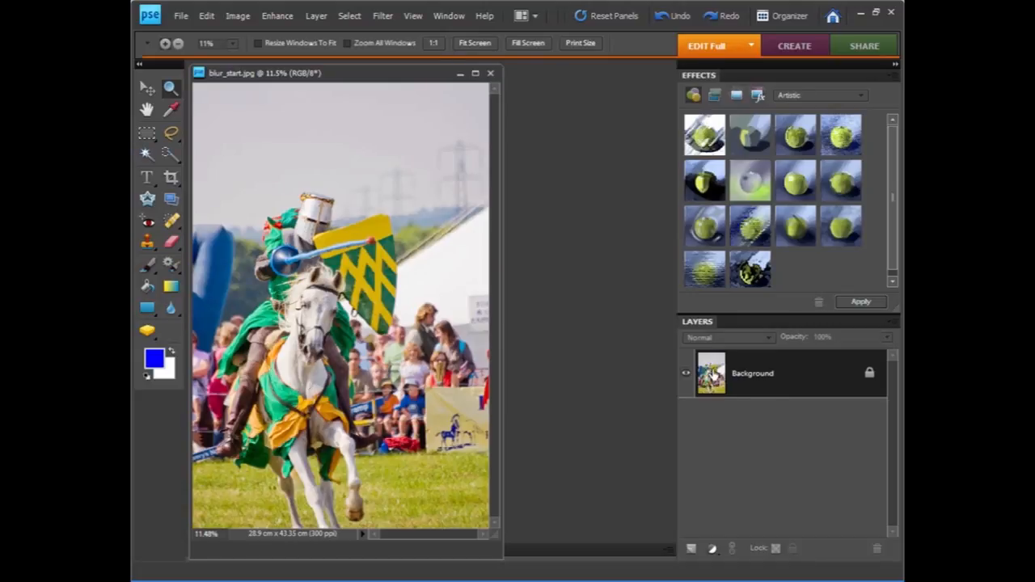
right_click(714, 377)
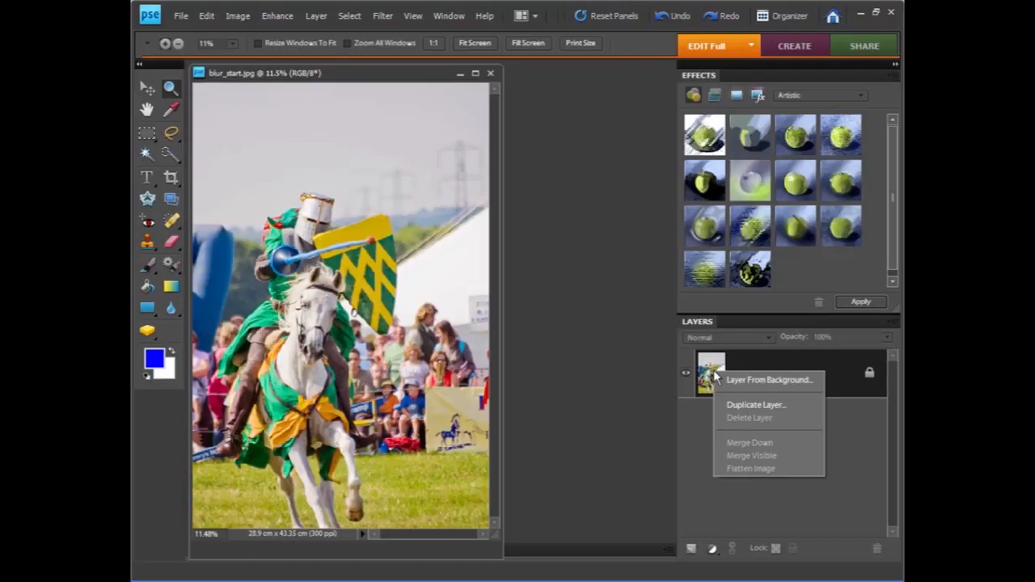
click(744, 405)
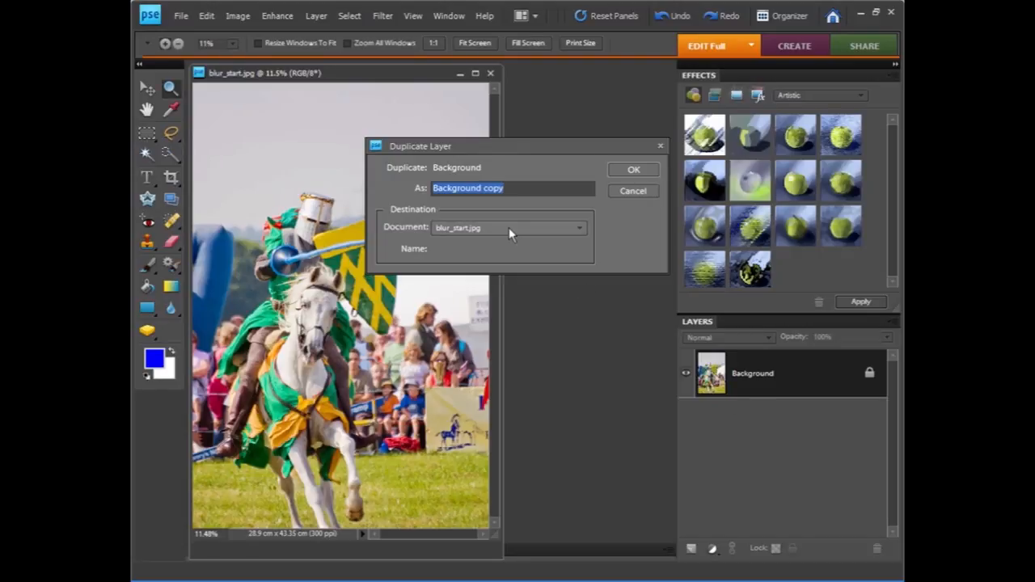
text(Blur)
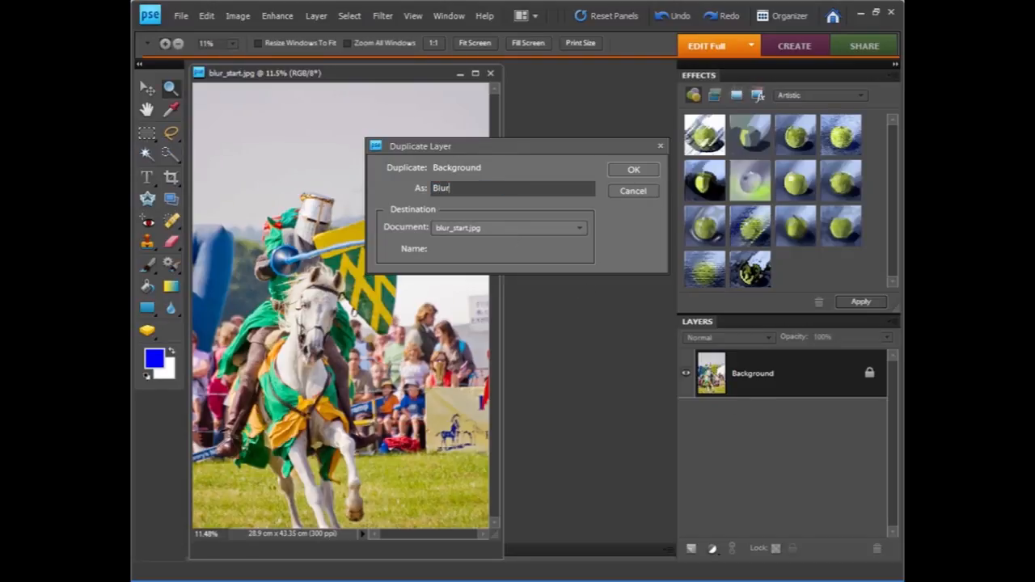
key(Return)
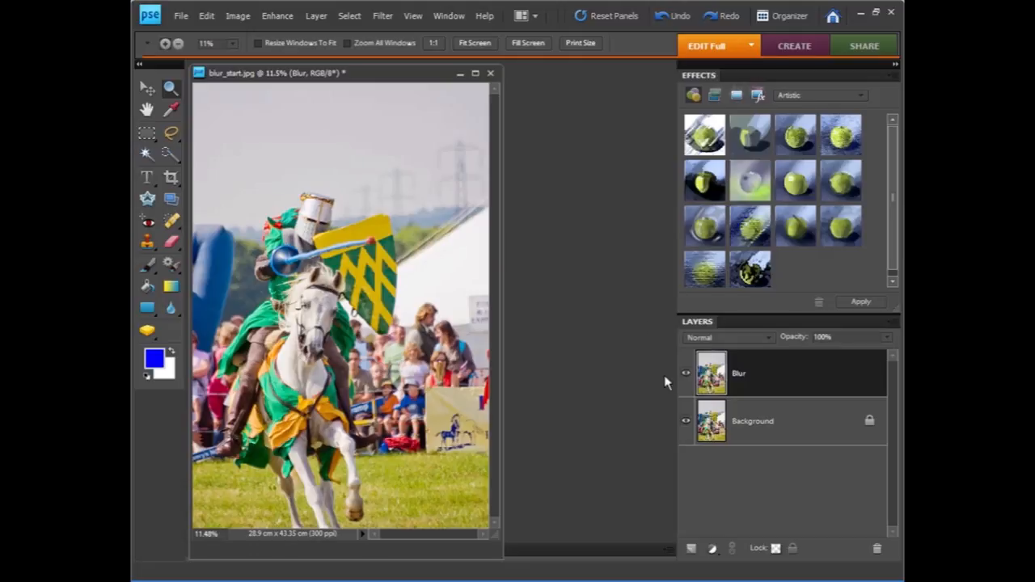
Apply a Gaussian Blur with a radius of 67.9 pixels to the Blur layer.
click(386, 22)
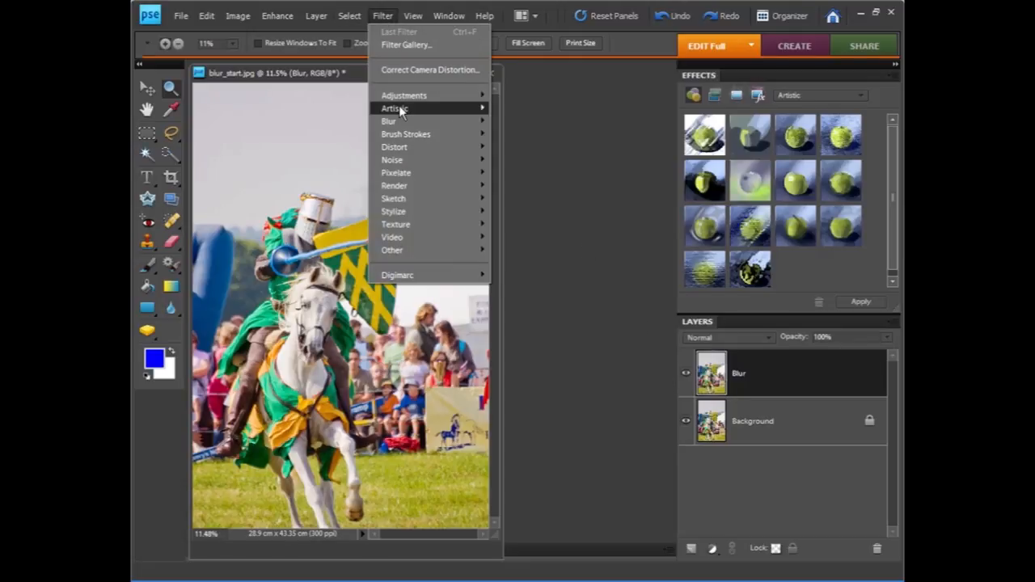
mouse_move(400, 121)
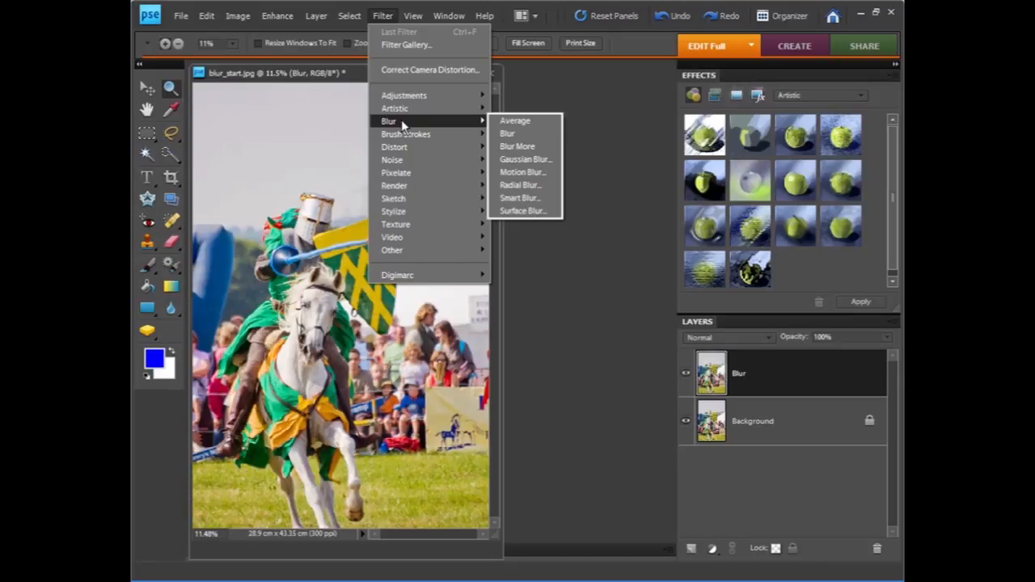
click(519, 159)
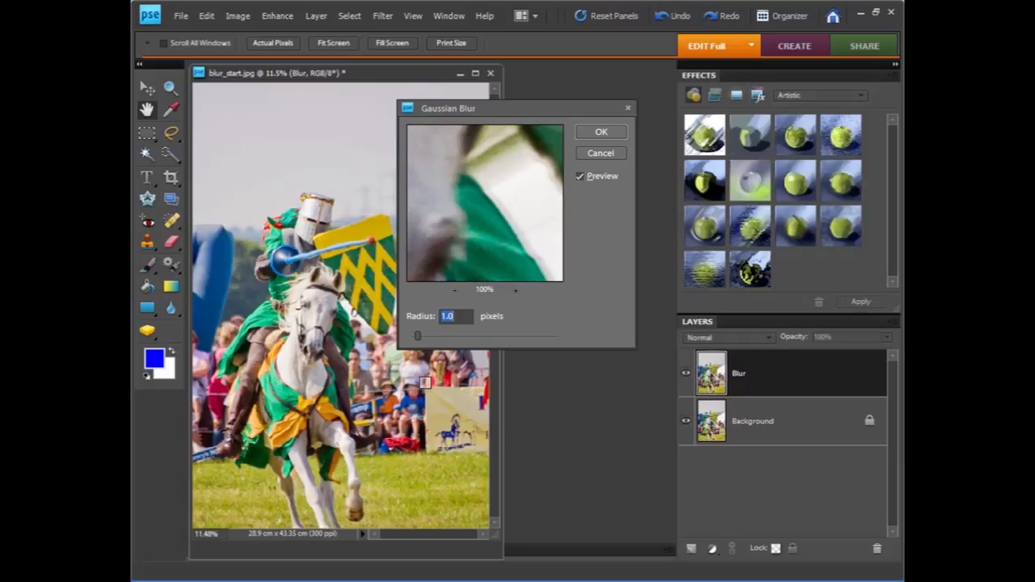
click(386, 385)
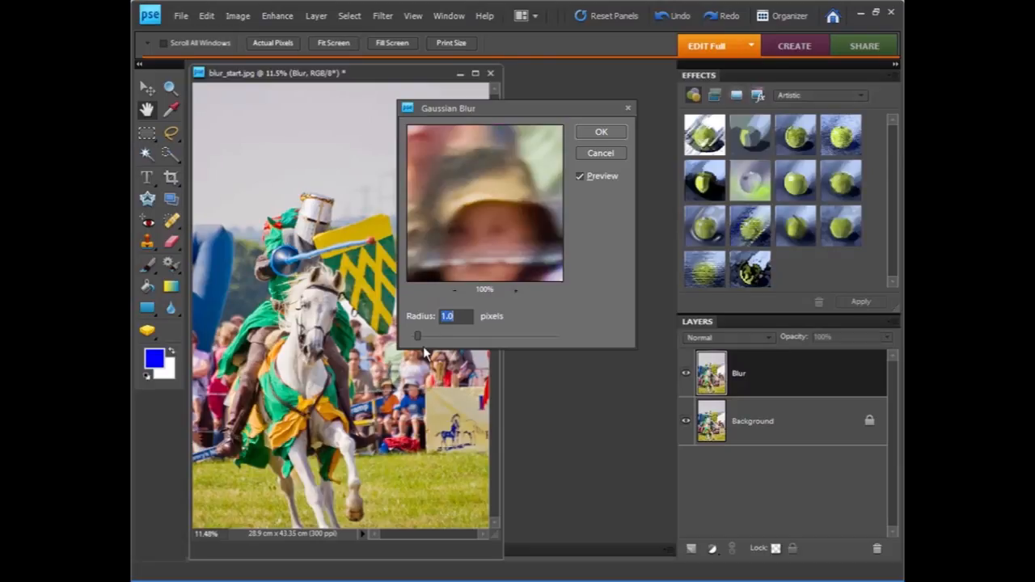
drag(418, 335, 517, 333)
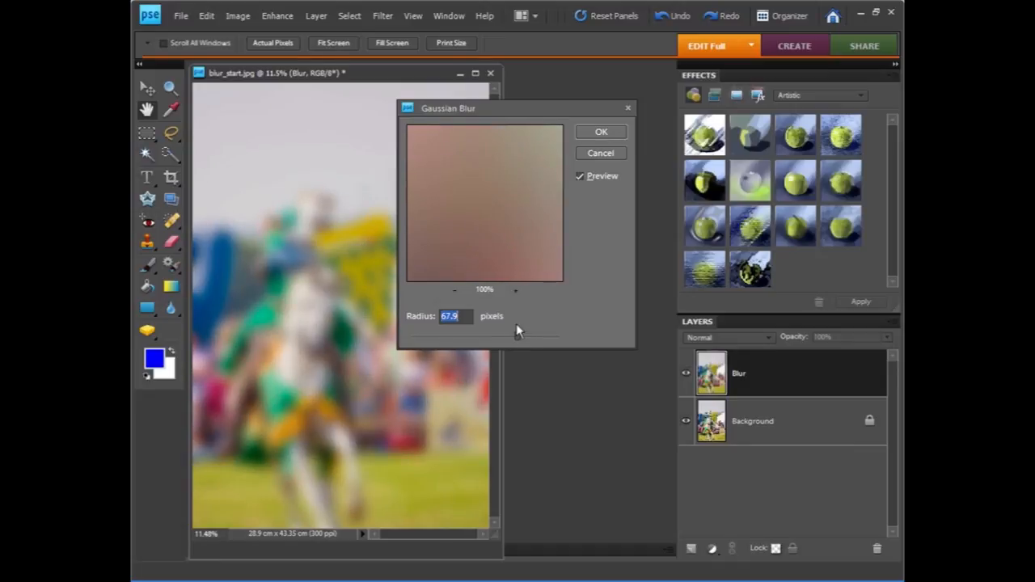
drag(439, 105, 542, 131)
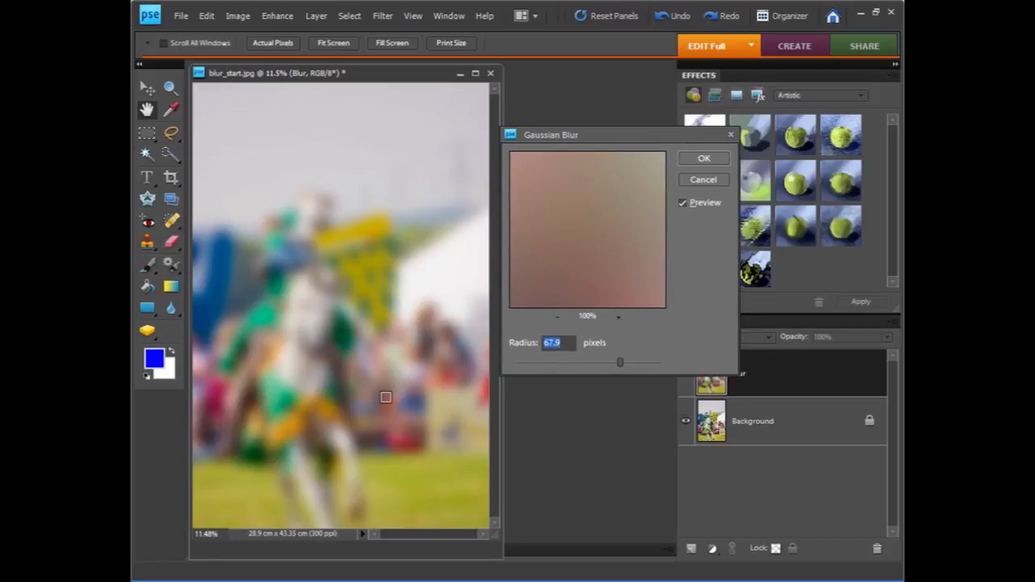
click(701, 160)
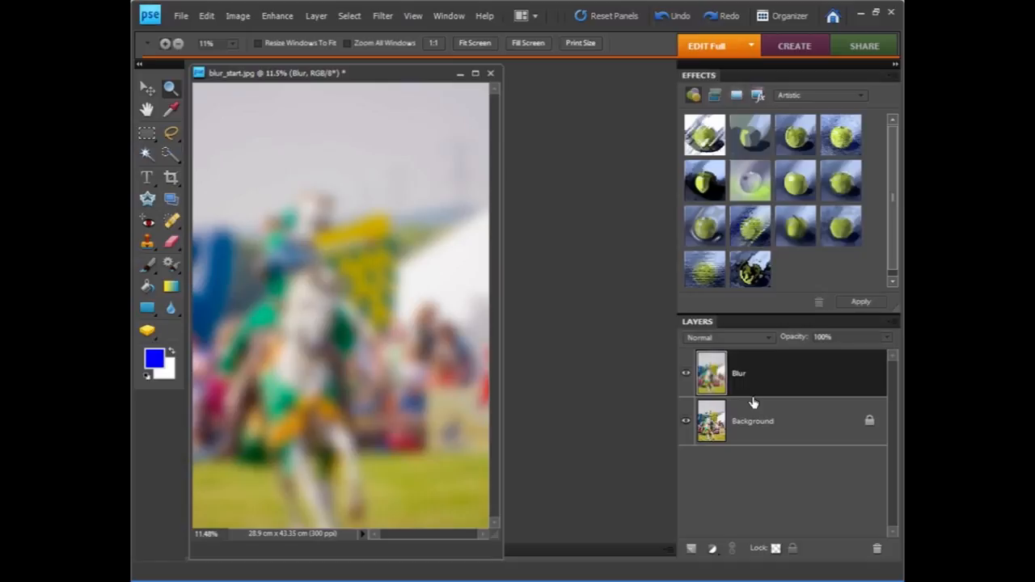
Add a Levels adjustment layer with unchanged settings and place it between the Blur and Background layers.
click(712, 549)
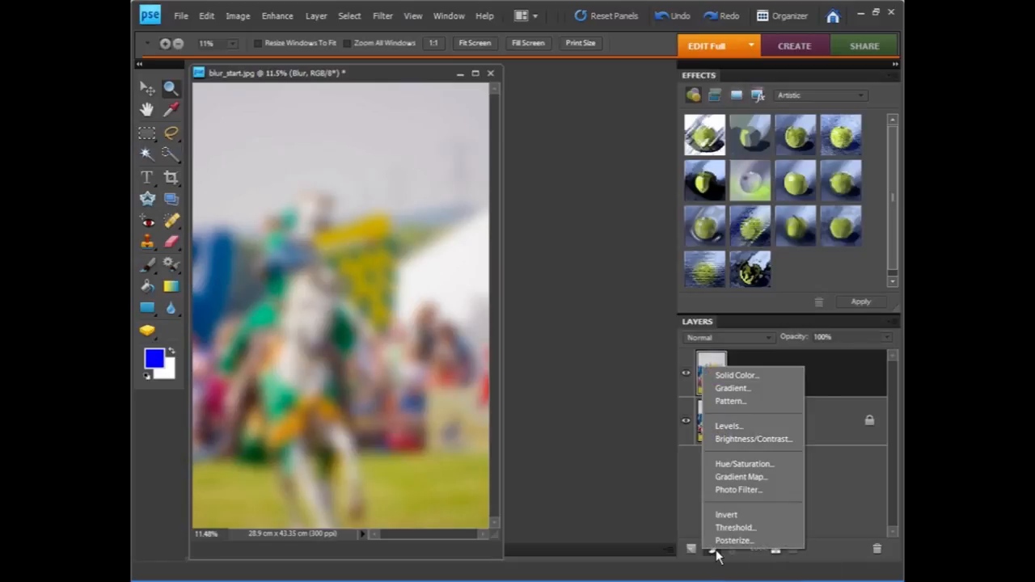
click(717, 429)
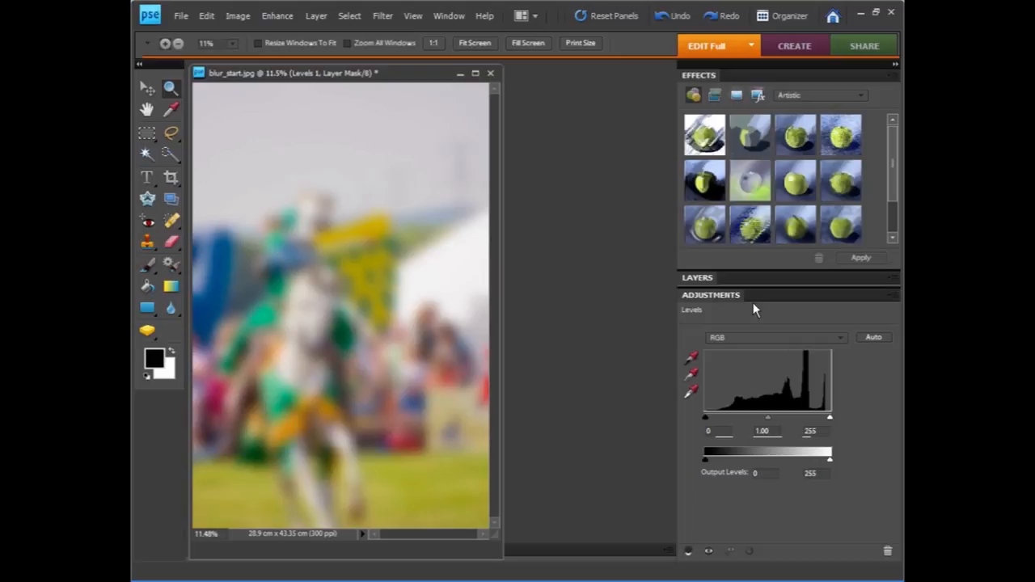
click(715, 76)
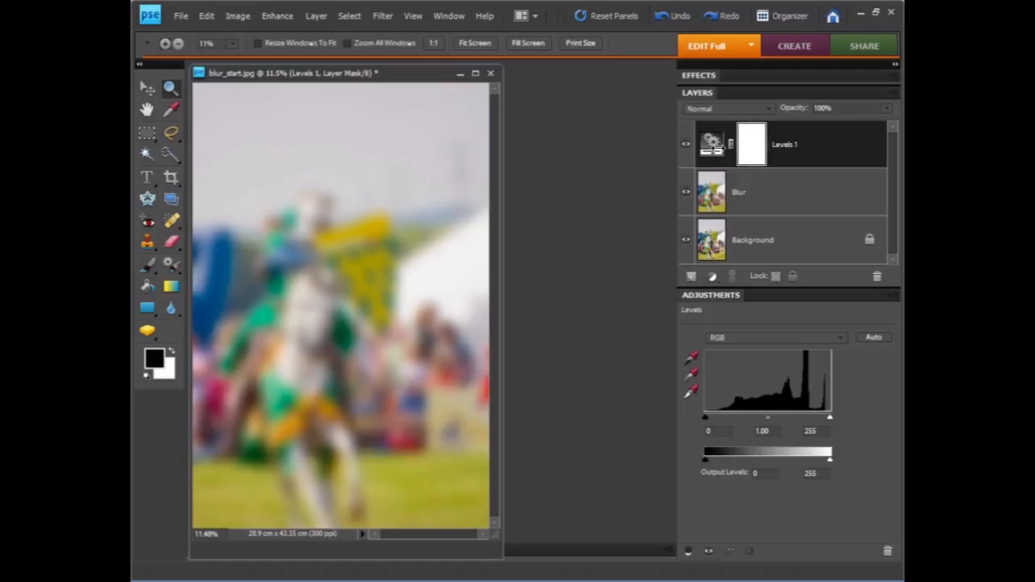
drag(710, 144, 729, 215)
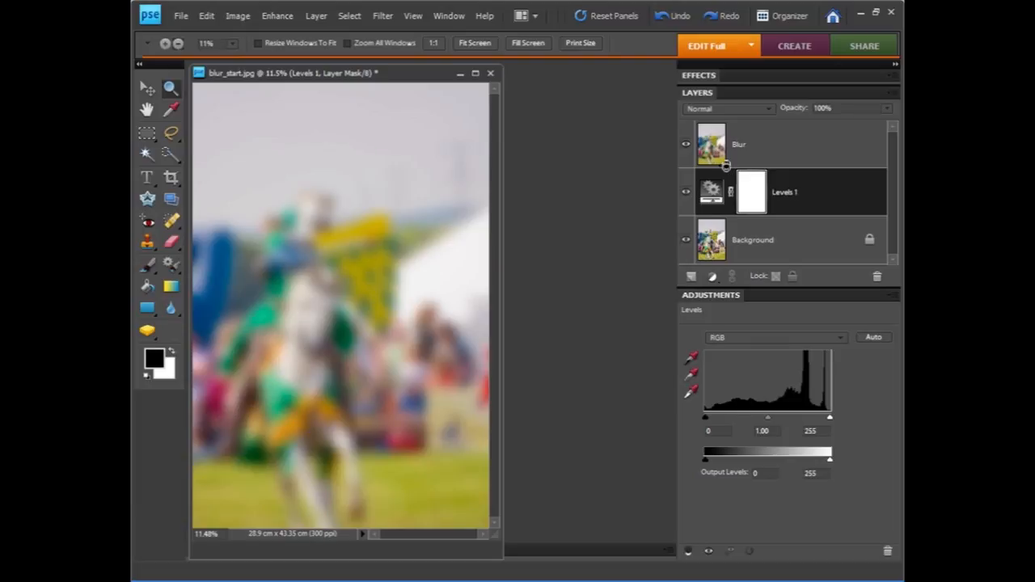
Clip the Blur layer to the Levels 1 layer and invert the Levels 1 mask to black.
alt+click(726, 166)
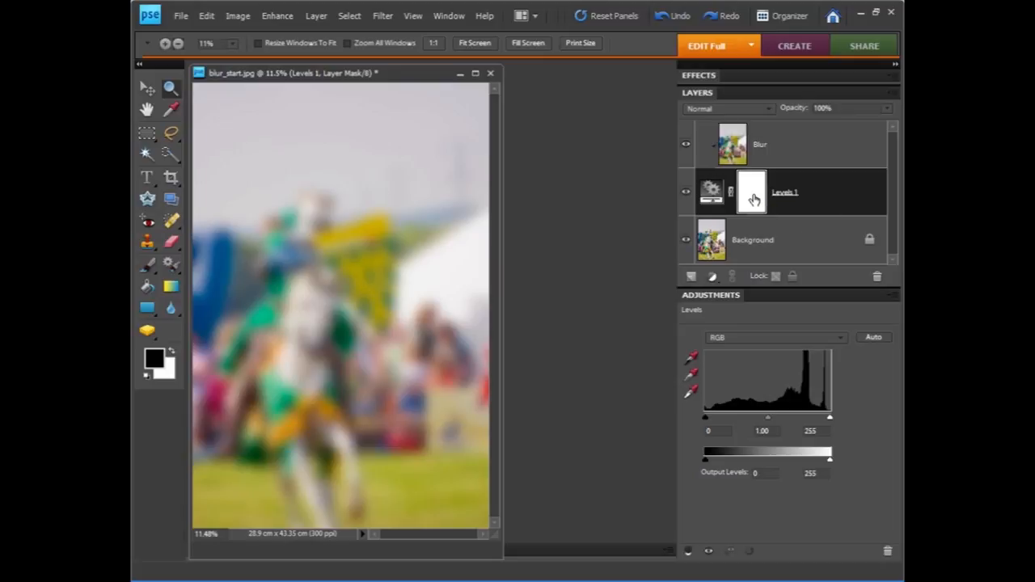
key(ctrl+i)
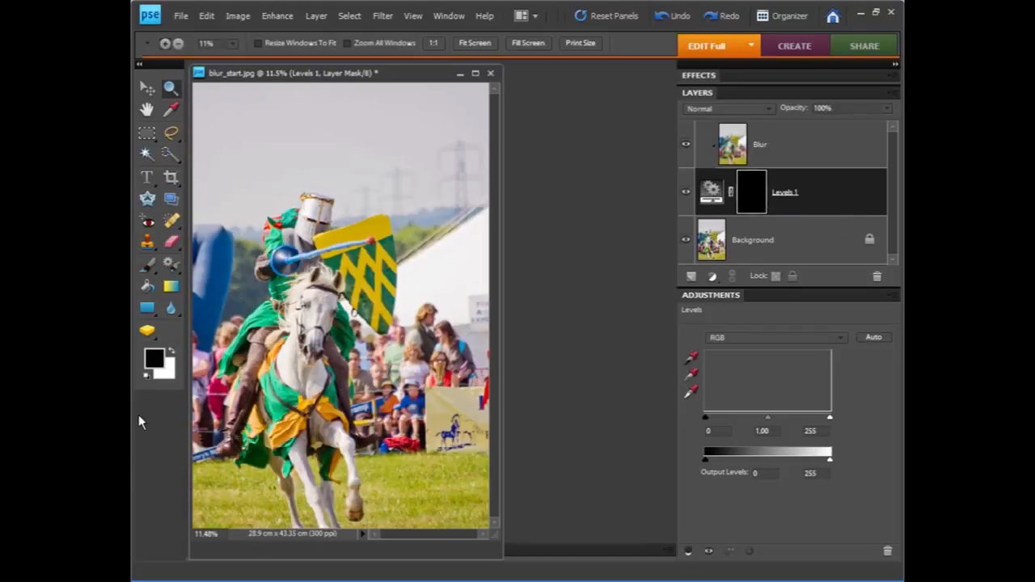
Make white the foreground color and set up a soft 300 px brush at 79% opacity.
click(172, 353)
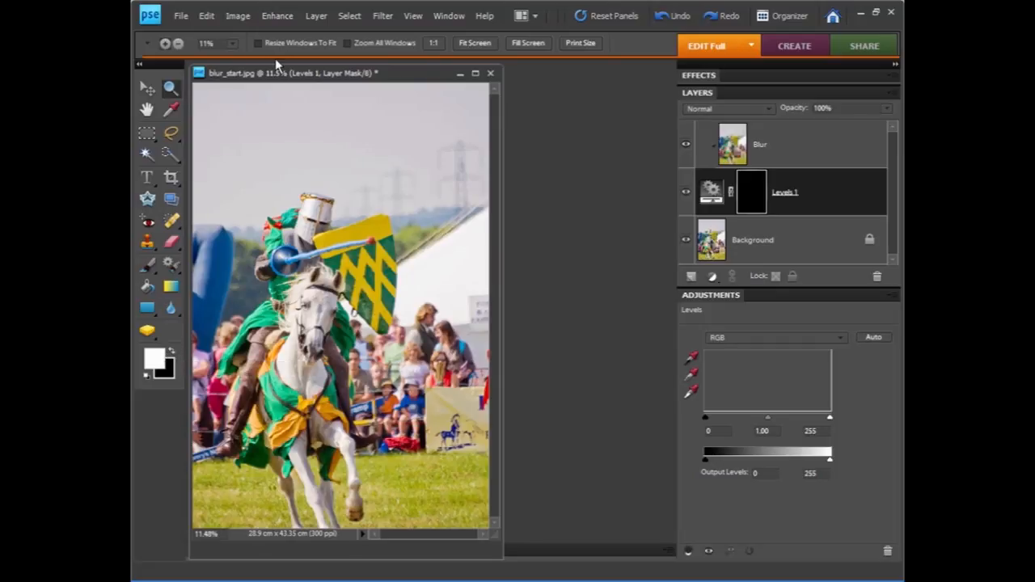
click(152, 264)
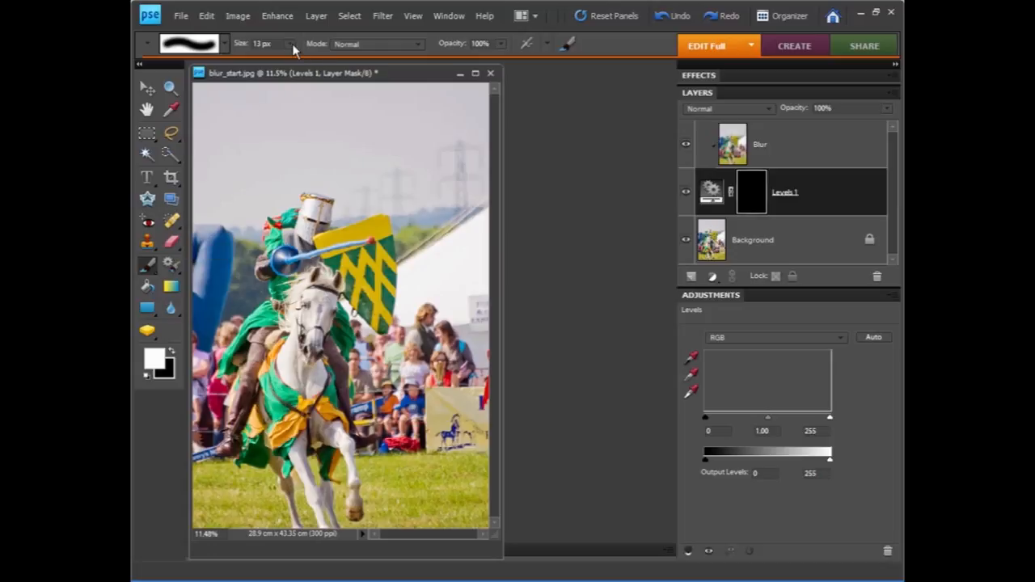
drag(289, 62, 304, 62)
click(225, 44)
click(279, 158)
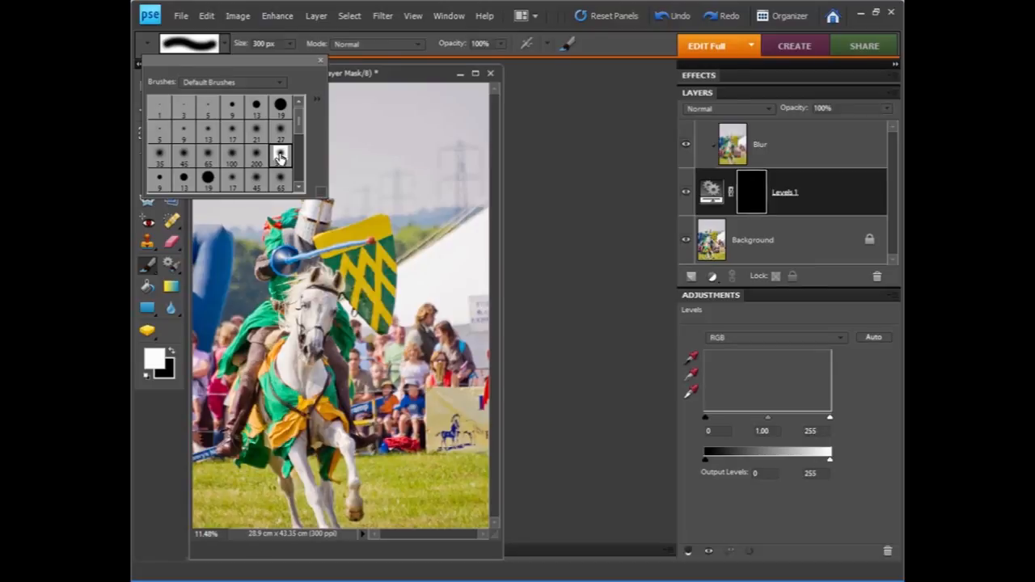
key(Return)
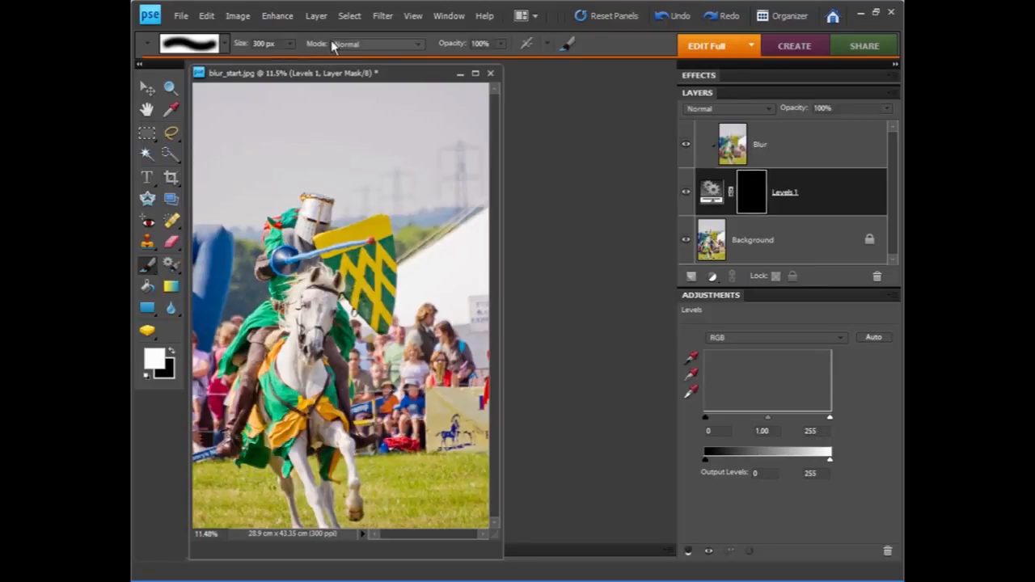
click(500, 44)
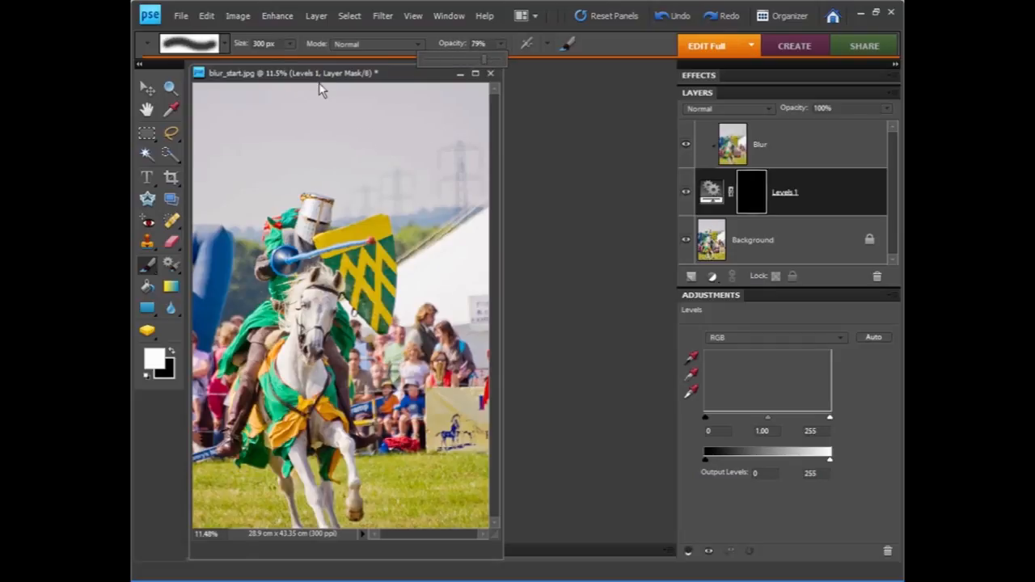
Enlarge the brush to 533 px and paint the Levels 1 mask white over the sky, tent and outer crowd around the knight.
click(288, 44)
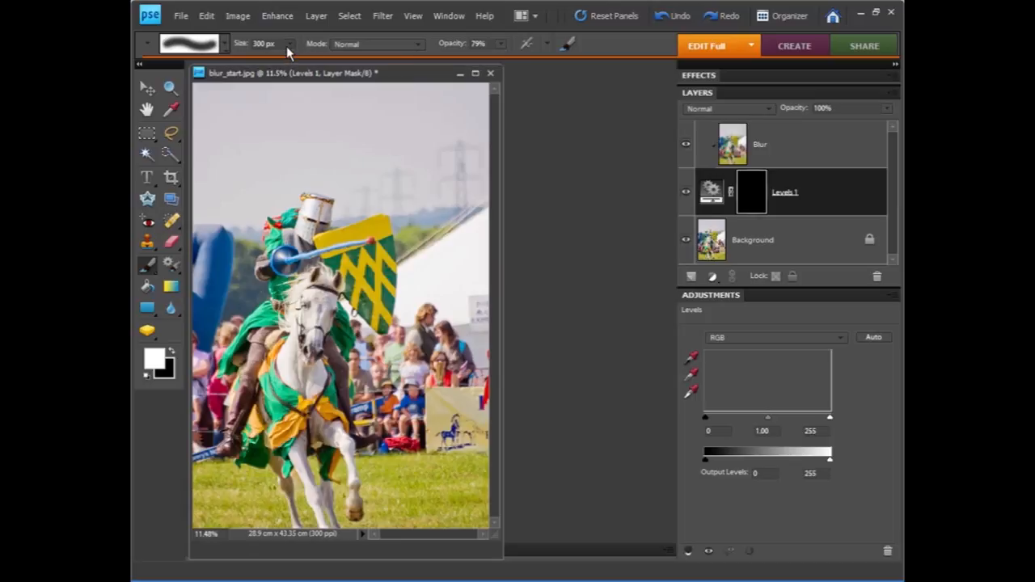
drag(292, 57, 295, 54)
mouse_move(471, 316)
mouse_down()
mouse_move(443, 334)
mouse_move(444, 323)
mouse_move(440, 372)
mouse_move(464, 304)
mouse_move(478, 336)
mouse_move(477, 402)
mouse_move(472, 384)
mouse_move(463, 418)
mouse_move(431, 434)
mouse_move(441, 288)
mouse_move(452, 281)
mouse_move(464, 312)
mouse_move(473, 271)
mouse_move(460, 146)
mouse_move(460, 198)
mouse_move(469, 156)
mouse_move(476, 218)
mouse_move(444, 165)
mouse_move(415, 179)
mouse_move(384, 161)
mouse_move(455, 157)
mouse_move(462, 108)
mouse_move(463, 122)
mouse_move(269, 101)
mouse_move(258, 131)
mouse_move(228, 98)
mouse_move(217, 101)
mouse_move(204, 291)
mouse_move(204, 242)
mouse_move(218, 229)
mouse_move(205, 277)
mouse_up()
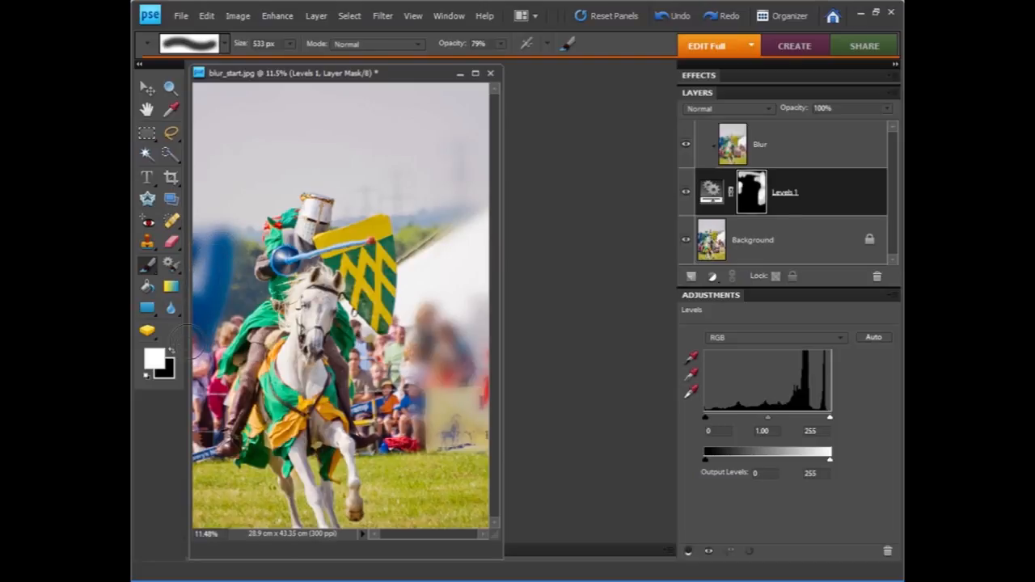
mouse_move(214, 251)
mouse_down()
mouse_move(224, 236)
mouse_move(212, 236)
mouse_up()
mouse_move(406, 426)
mouse_down()
mouse_move(410, 395)
mouse_move(398, 393)
mouse_move(436, 339)
mouse_move(441, 309)
mouse_move(419, 429)
mouse_move(457, 428)
mouse_move(444, 427)
mouse_move(463, 370)
mouse_move(447, 392)
mouse_move(439, 320)
mouse_move(424, 385)
mouse_move(395, 426)
mouse_move(405, 386)
mouse_move(443, 340)
mouse_move(443, 298)
mouse_move(443, 330)
mouse_move(379, 402)
mouse_move(402, 464)
mouse_move(367, 421)
mouse_move(394, 401)
mouse_move(462, 393)
mouse_up()
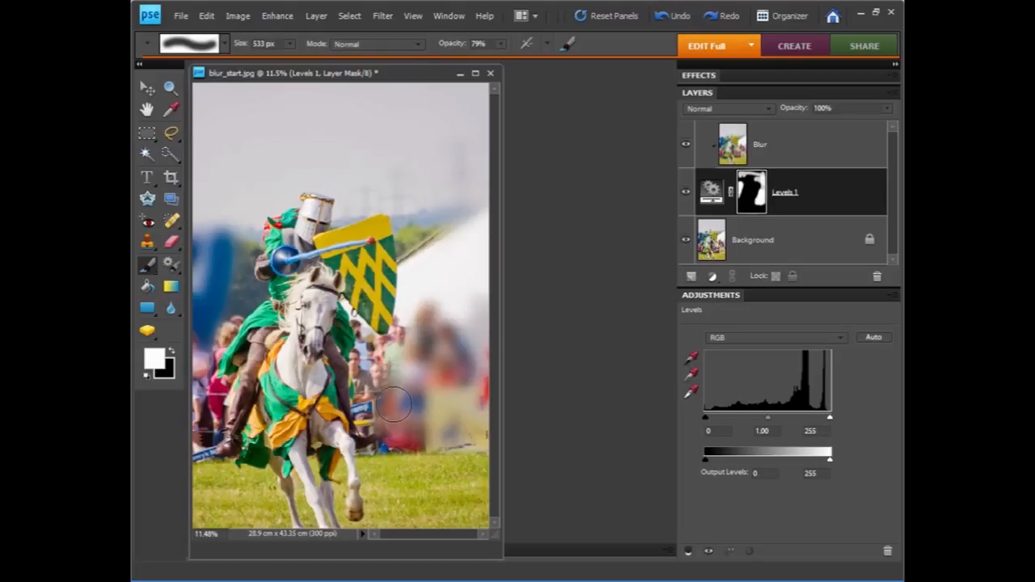
Set the brush to 170 px at 62% opacity and paint the mask over the spectators between the knight's leg, the shield and the blurred crowd.
click(287, 43)
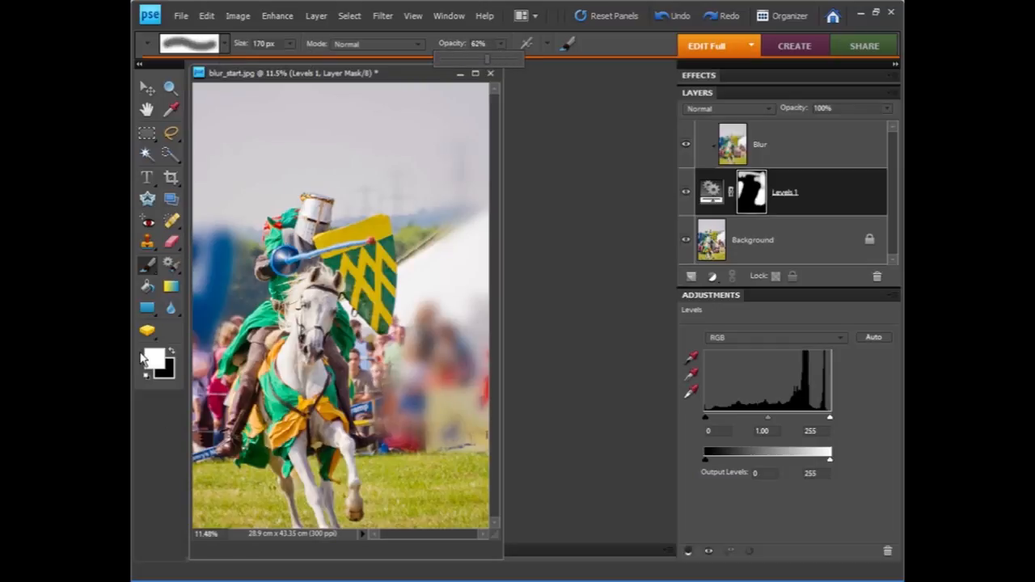
key(z)
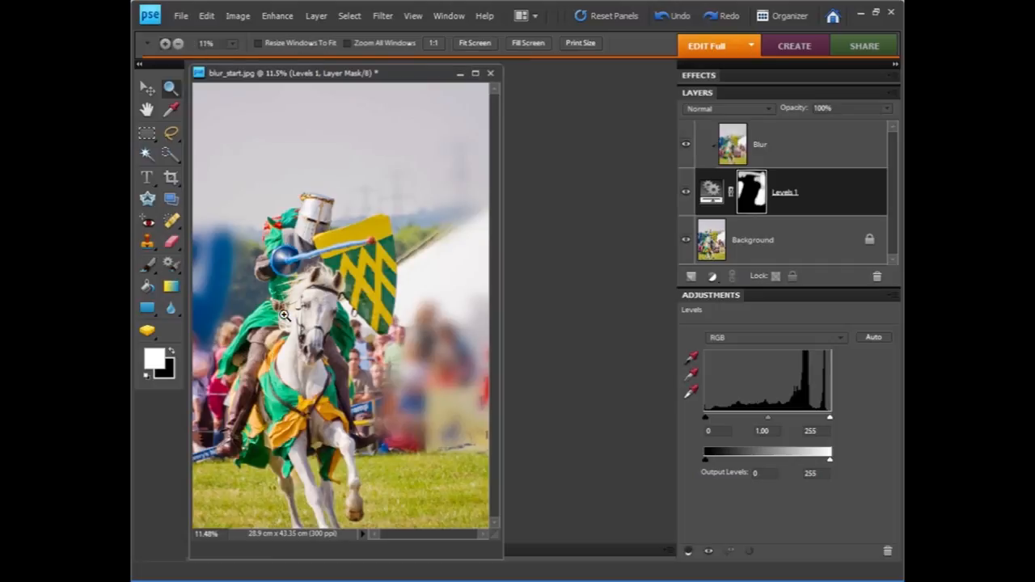
drag(291, 286, 419, 393)
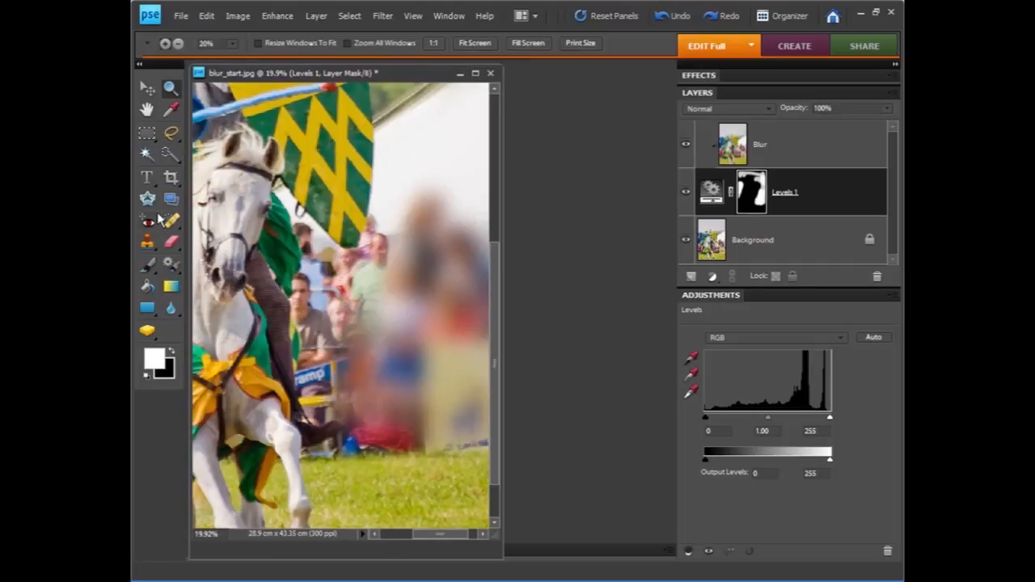
click(148, 266)
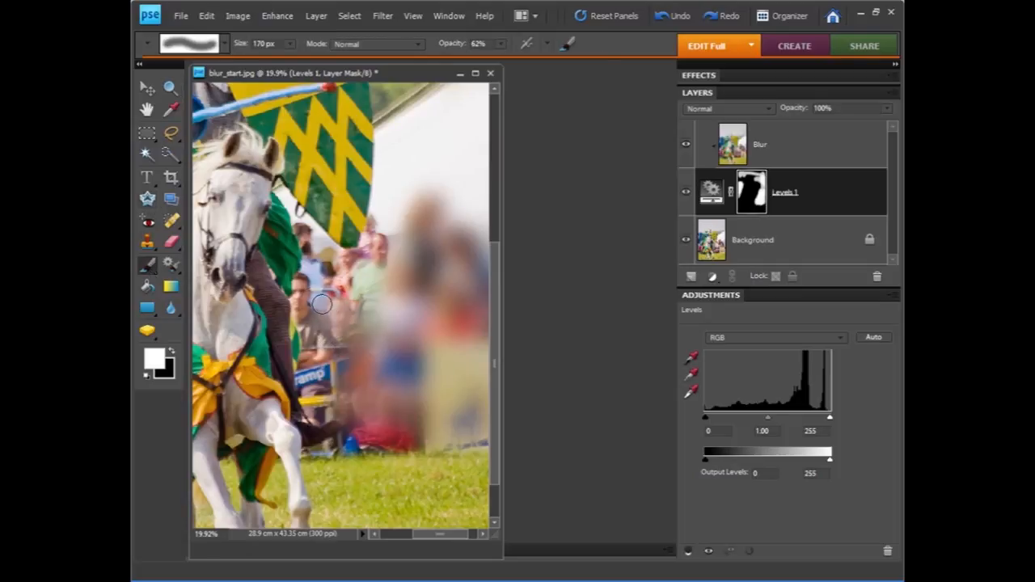
mouse_move(306, 283)
mouse_down()
mouse_move(305, 223)
mouse_move(339, 273)
mouse_move(383, 235)
mouse_move(379, 277)
mouse_move(315, 386)
mouse_move(320, 425)
mouse_move(321, 407)
mouse_move(340, 435)
mouse_move(355, 413)
mouse_move(325, 362)
mouse_move(326, 312)
mouse_move(307, 288)
mouse_move(303, 237)
mouse_move(320, 263)
mouse_move(322, 393)
mouse_move(318, 383)
mouse_move(311, 391)
mouse_move(325, 446)
mouse_move(358, 421)
mouse_move(382, 427)
mouse_move(375, 327)
mouse_move(332, 303)
mouse_move(348, 271)
mouse_move(375, 256)
mouse_move(376, 225)
mouse_move(370, 341)
mouse_move(327, 336)
mouse_move(321, 321)
mouse_move(303, 377)
mouse_move(300, 327)
mouse_move(330, 370)
mouse_move(340, 338)
mouse_move(319, 277)
mouse_move(346, 424)
mouse_move(444, 444)
mouse_move(427, 421)
mouse_move(486, 393)
mouse_move(460, 425)
mouse_up()
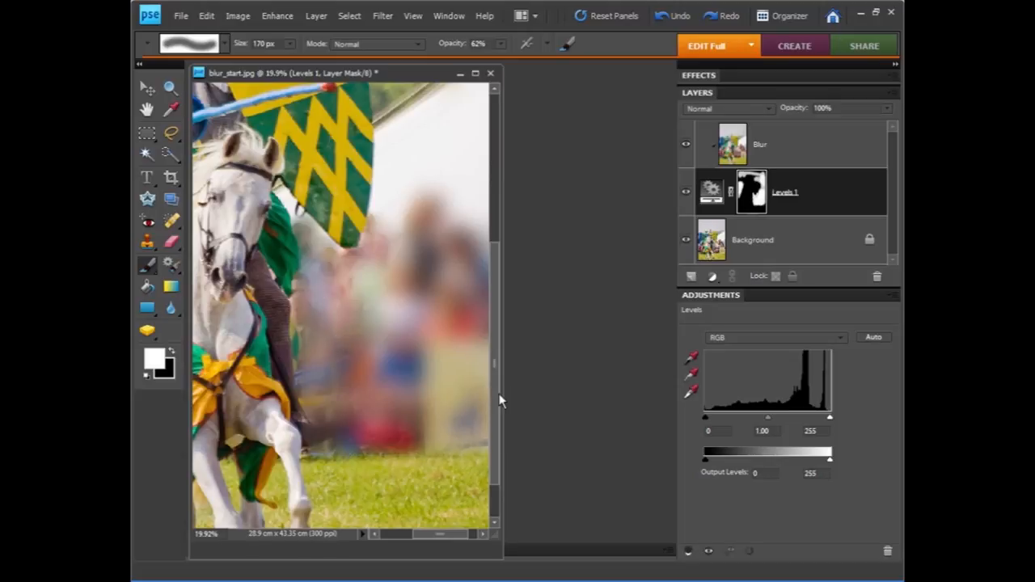
Lower the brush opacity to 50% and paint the Levels 1 mask along the grass edge below the crowd, beside the horse.
drag(498, 397, 499, 423)
drag(439, 534, 461, 533)
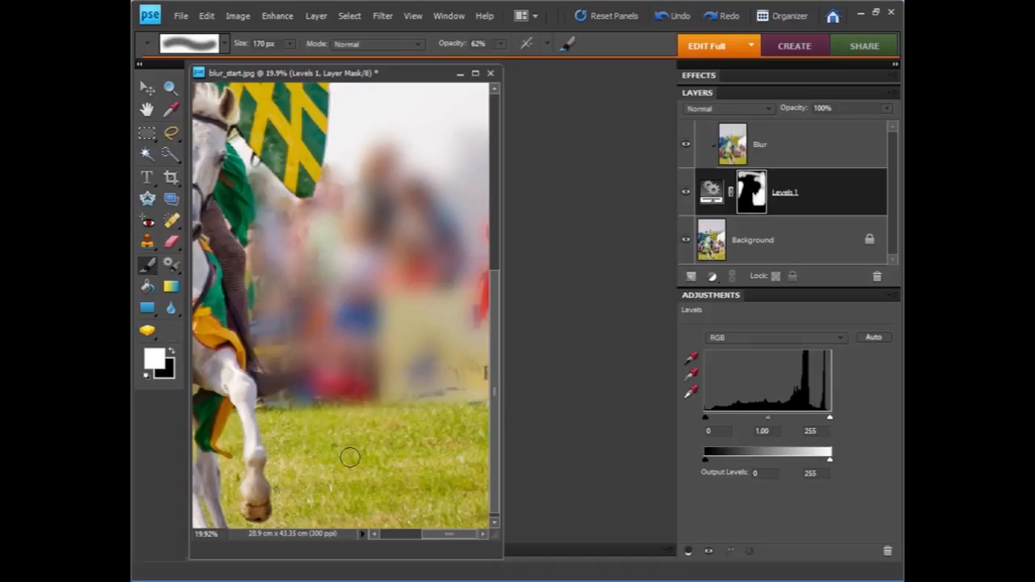
key(5)
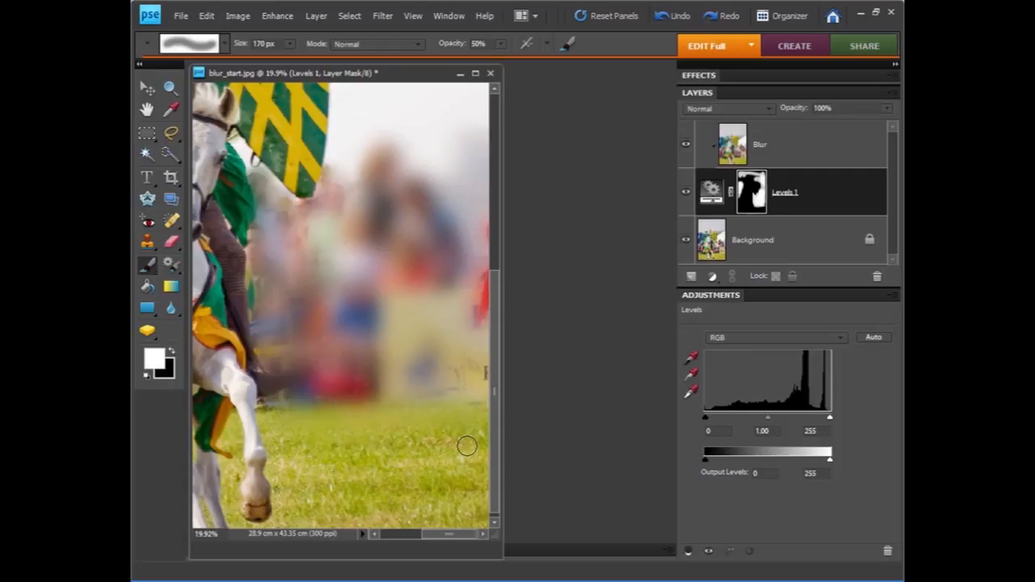
Raise the brush opacity to 90% and paint the mask white over the spectators behind the rider's booted leg and green cloak.
drag(456, 533, 373, 534)
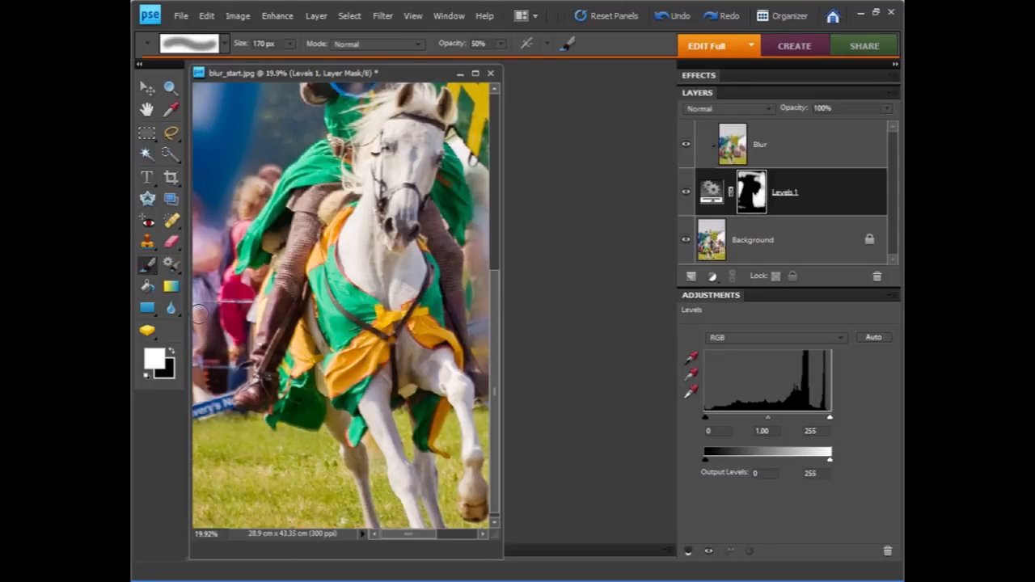
key(9)
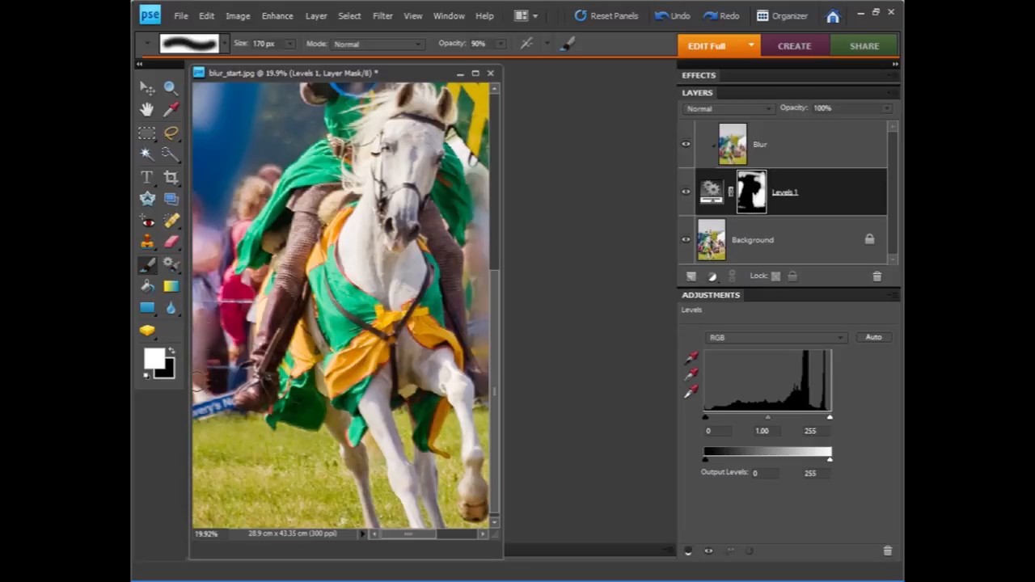
mouse_move(224, 332)
mouse_down()
mouse_move(248, 277)
mouse_move(217, 268)
mouse_move(269, 168)
mouse_move(264, 182)
mouse_move(243, 192)
mouse_move(270, 140)
mouse_move(206, 220)
mouse_up()
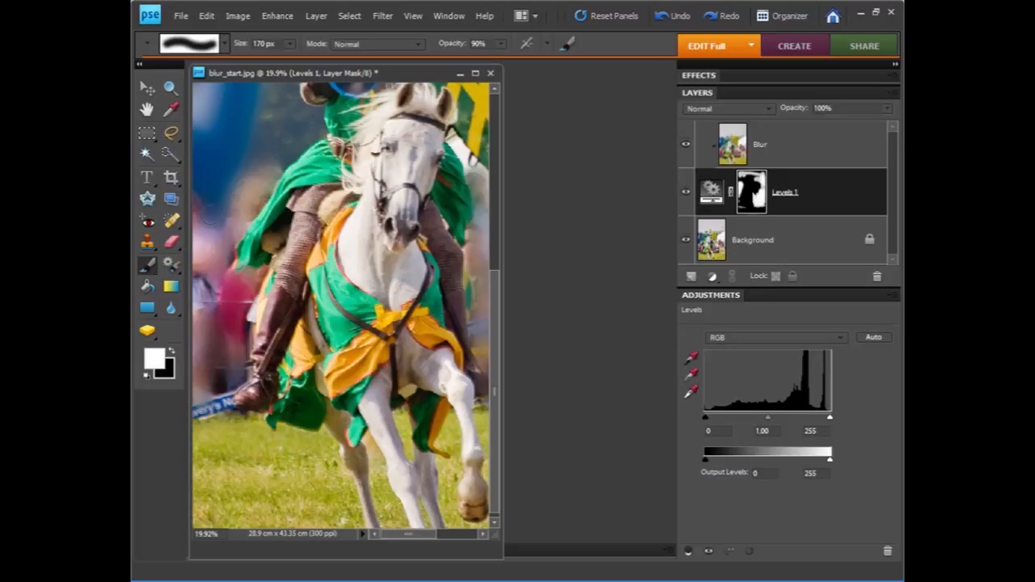
drag(290, 140, 301, 136)
drag(215, 375, 220, 388)
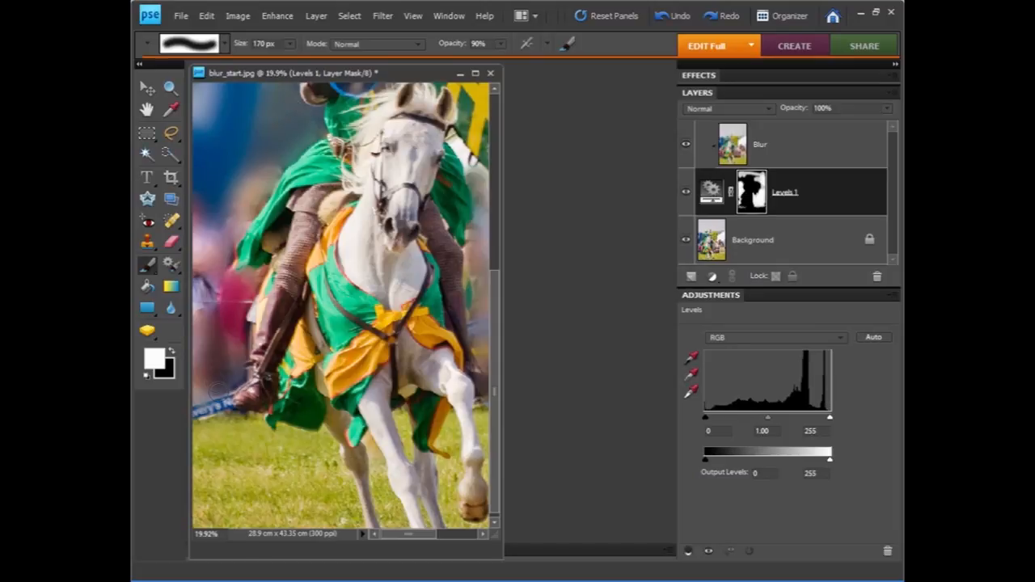
mouse_move(228, 348)
mouse_down()
mouse_move(235, 304)
mouse_move(230, 296)
mouse_move(215, 307)
mouse_move(214, 272)
mouse_move(246, 194)
mouse_up()
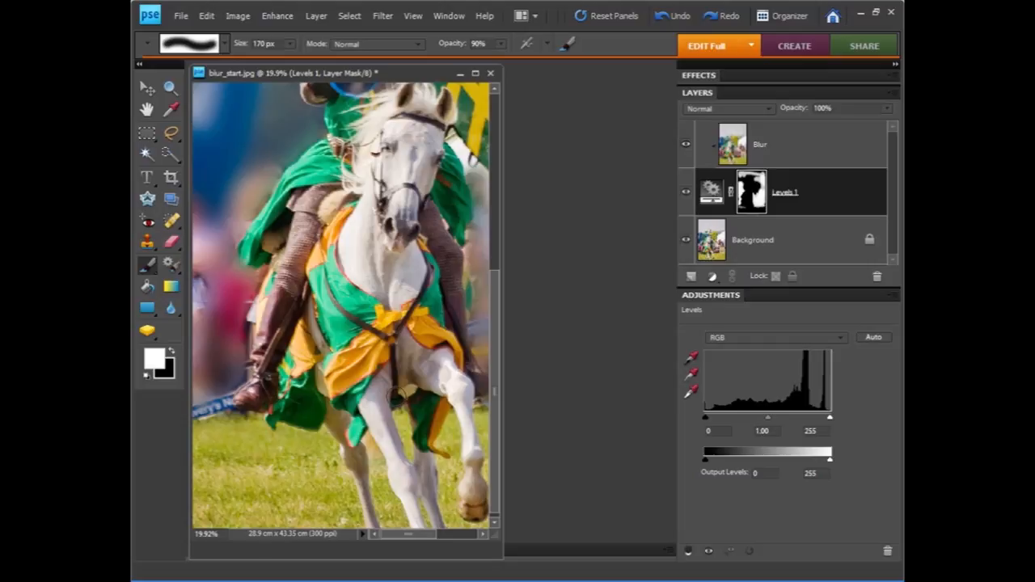
Make black the foreground color, reduce the brush to 100 px and paint the mask to restore the shield's lower tip.
drag(414, 531, 465, 527)
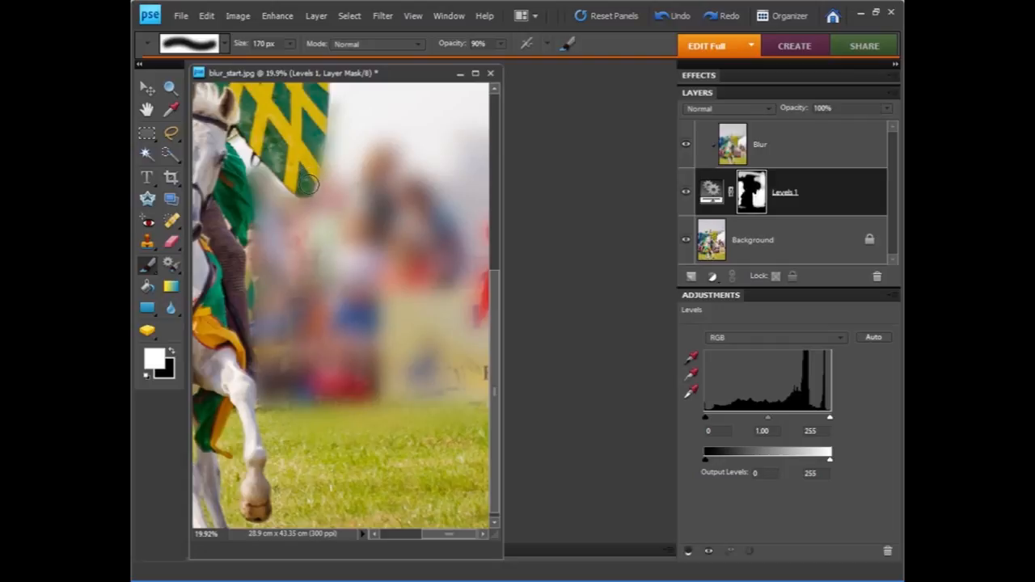
click(172, 351)
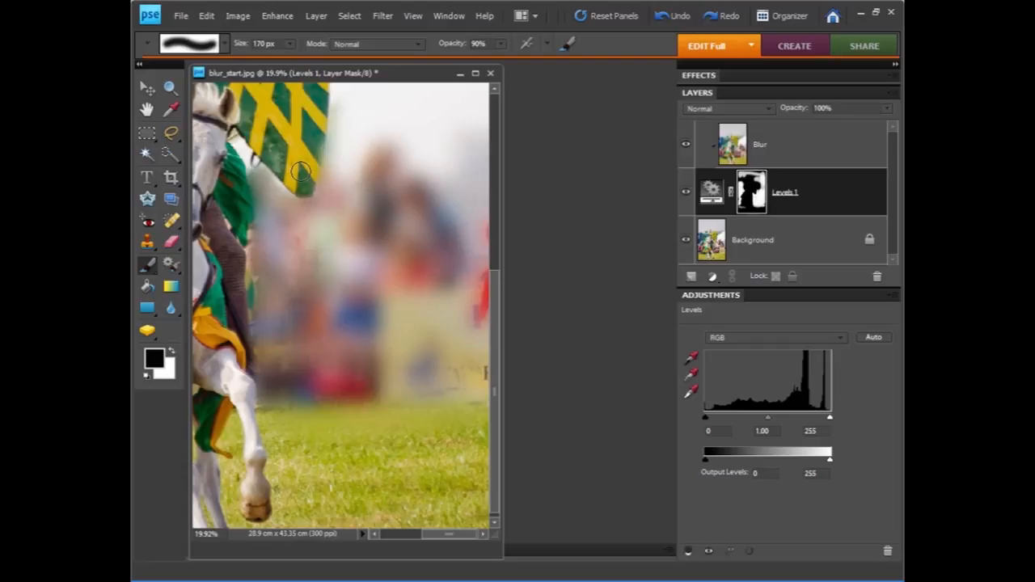
key(bracketleft)
key(bracketleft)
Make white the foreground color and paint the mask over the trees, distant hills and tent edge next to the shield.
drag(494, 344, 495, 202)
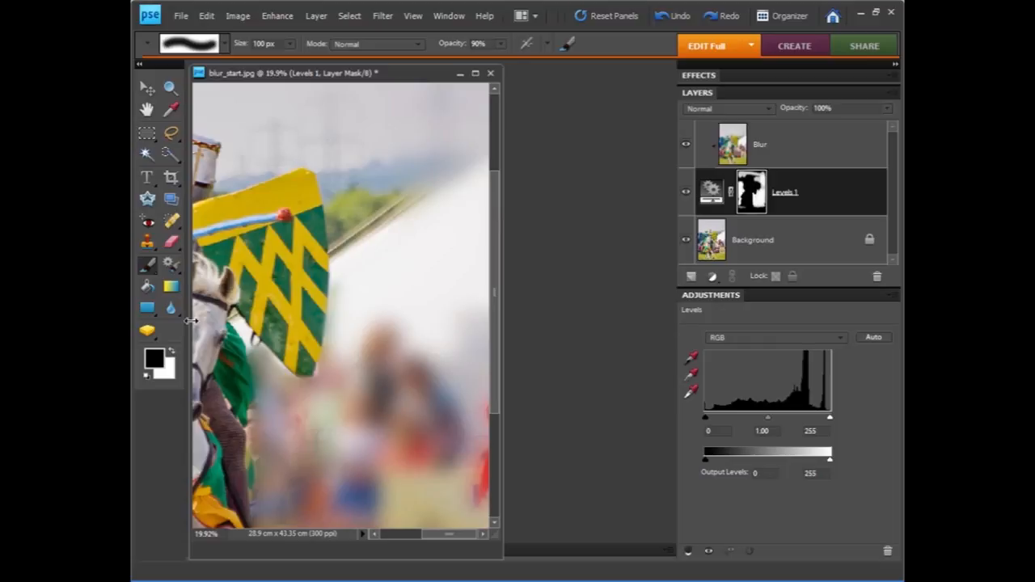
click(174, 353)
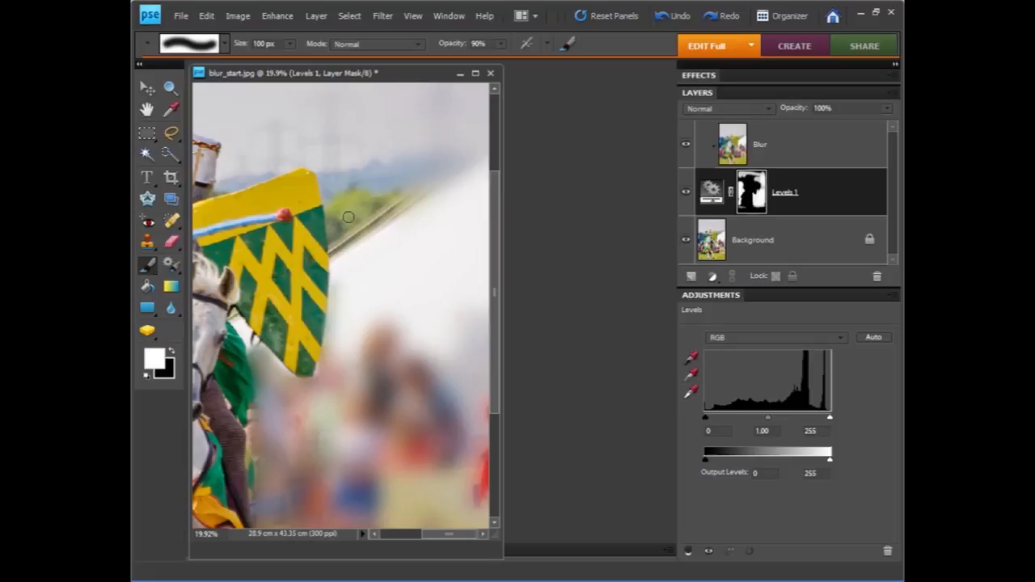
mouse_move(348, 219)
mouse_down()
mouse_move(346, 243)
mouse_move(338, 220)
mouse_move(338, 255)
mouse_up()
click(174, 353)
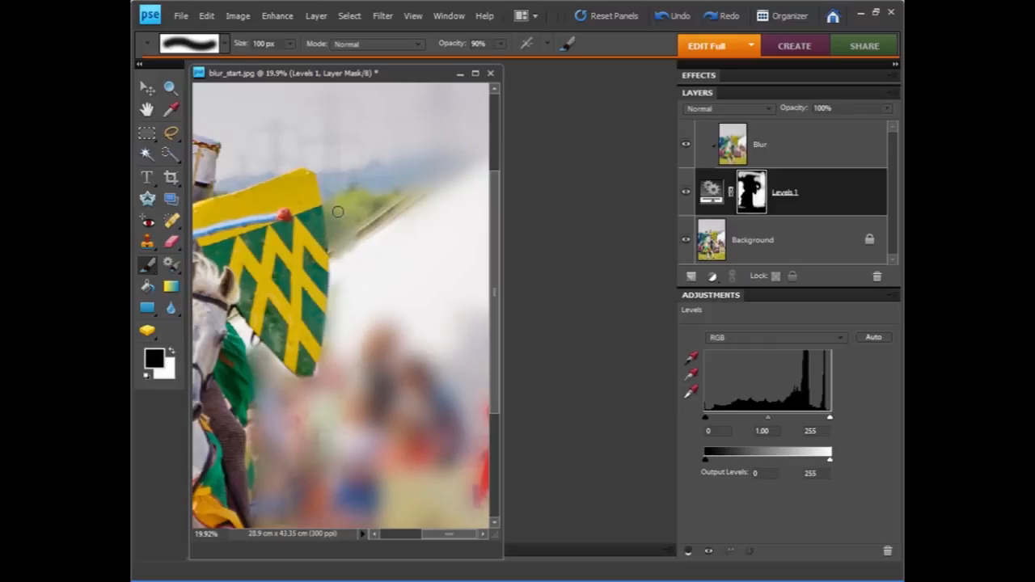
click(172, 353)
mouse_move(335, 217)
mouse_down()
mouse_move(354, 198)
mouse_move(363, 220)
mouse_move(388, 183)
mouse_up()
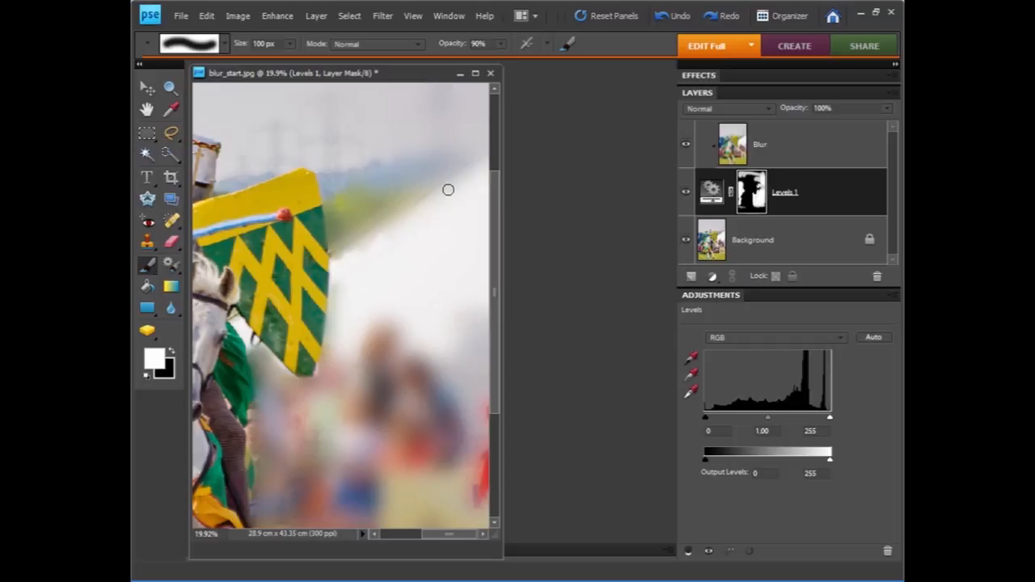
scroll(448, 189, down, 3)
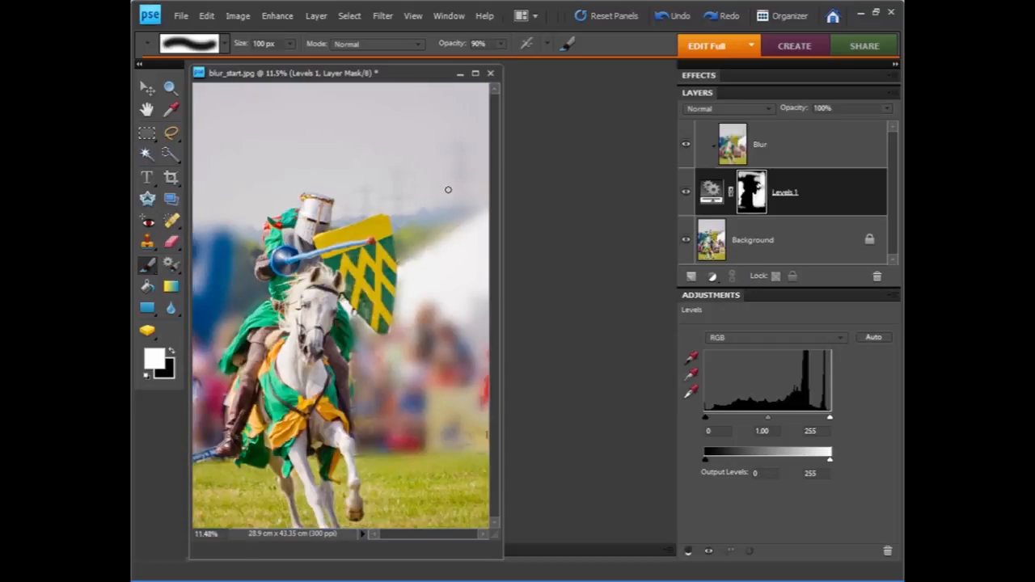